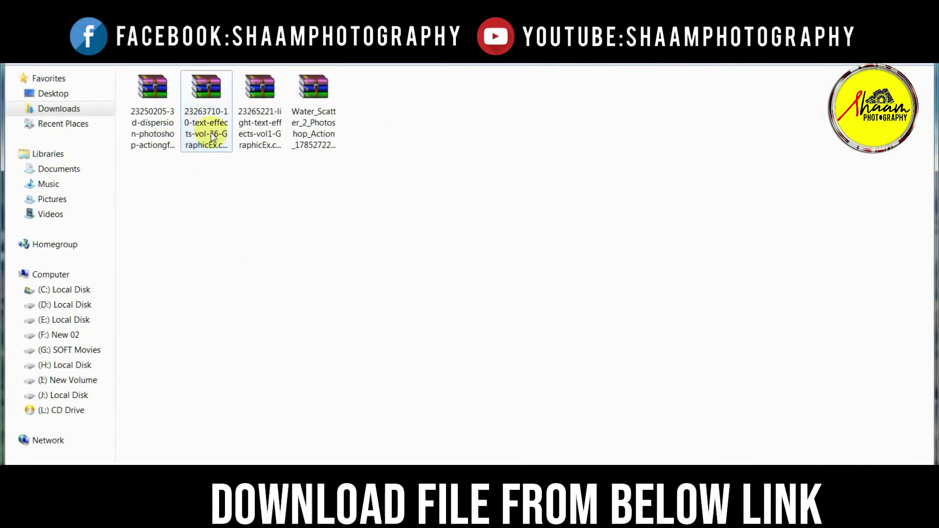
Load the .asl style file from the 10-text-effects archive into Photoshop's styles.
{"action": "double_click", "coordinate": [211, 132]}
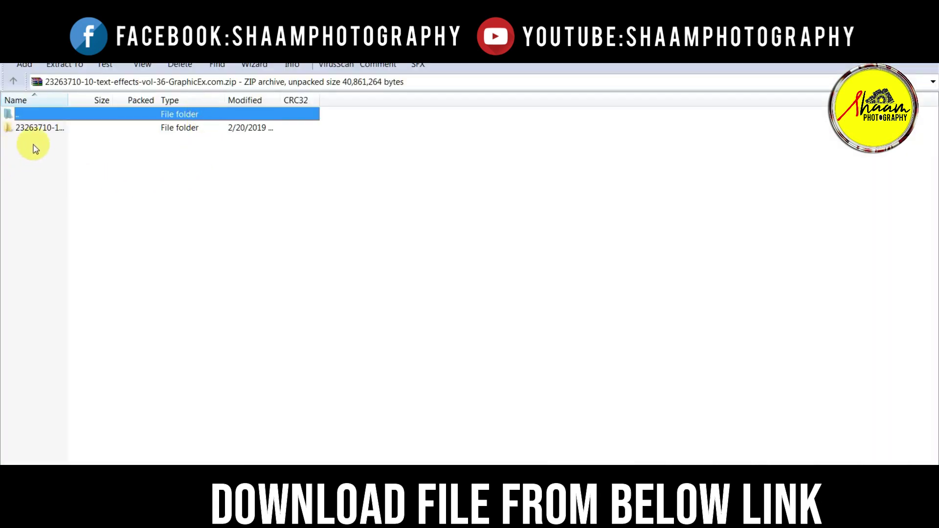
{"action": "double_click", "coordinate": [43, 128]}
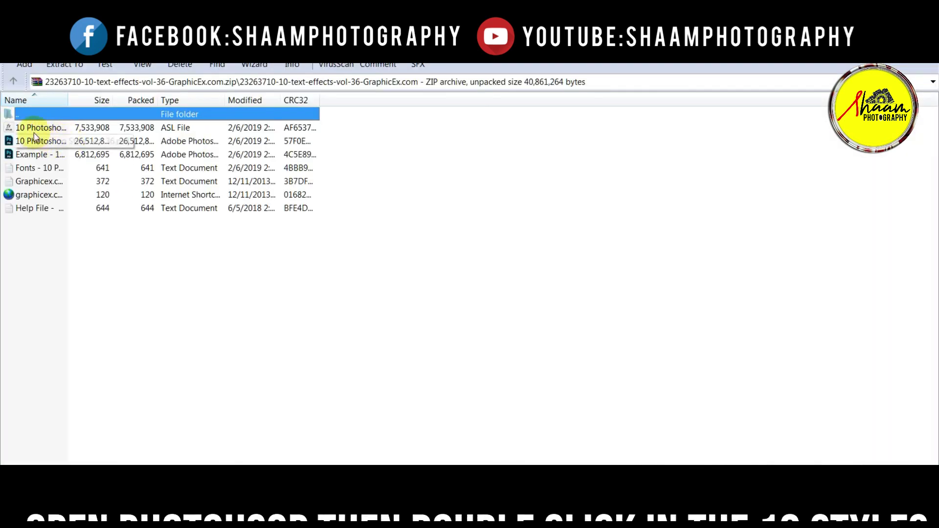
{"action": "double_click", "coordinate": [40, 128]}
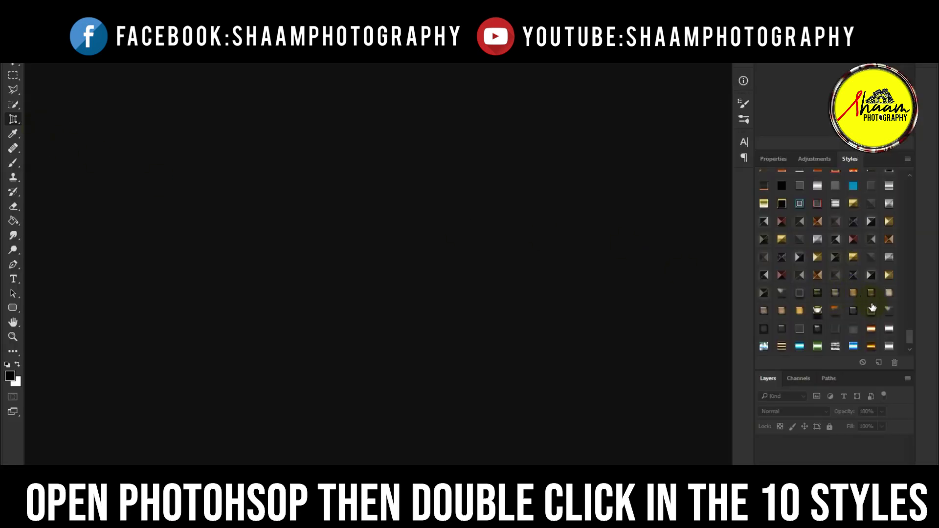
Scroll through the loaded styles and confirm the Styles panel from the Window menu.
{"action": "scroll", "coordinate": [873, 308], "scroll_direction": "down", "scroll_amount": 2}
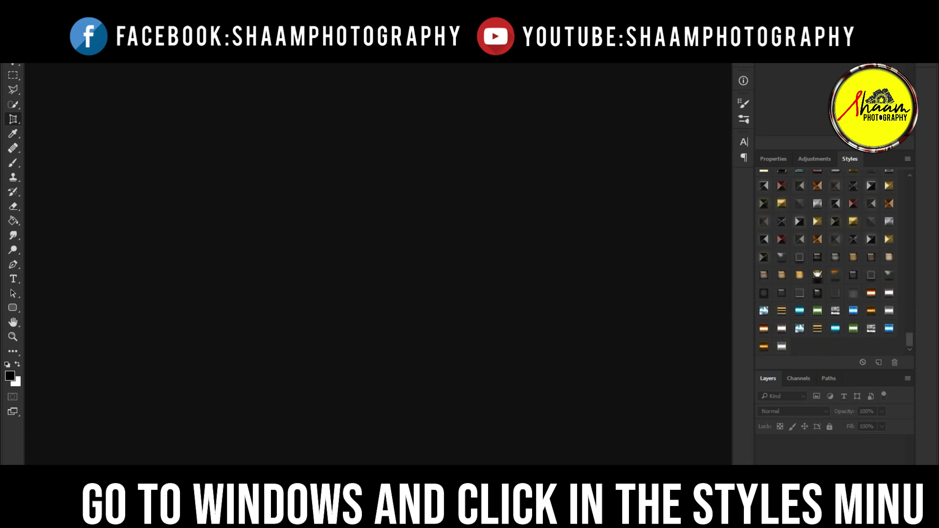
{"action": "key", "text": "alt+w"}
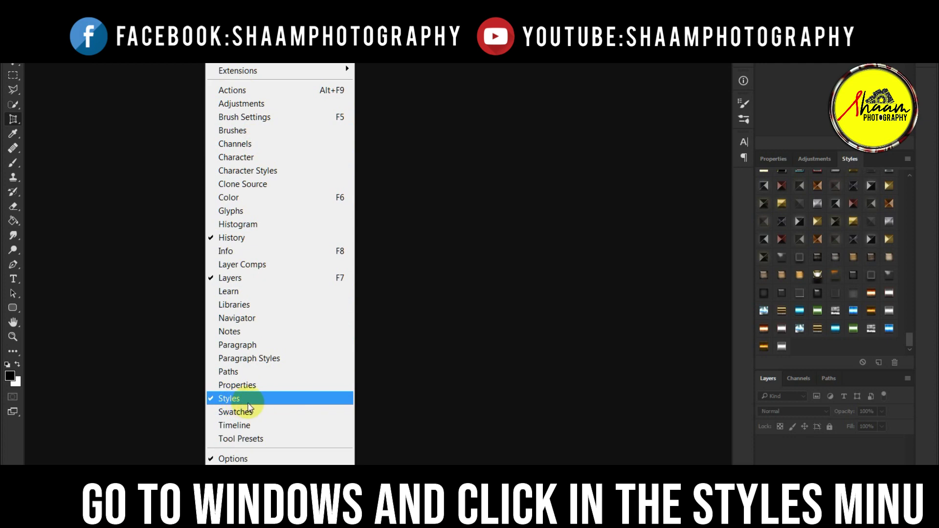
{"action": "left_click", "coordinate": [533, 345]}
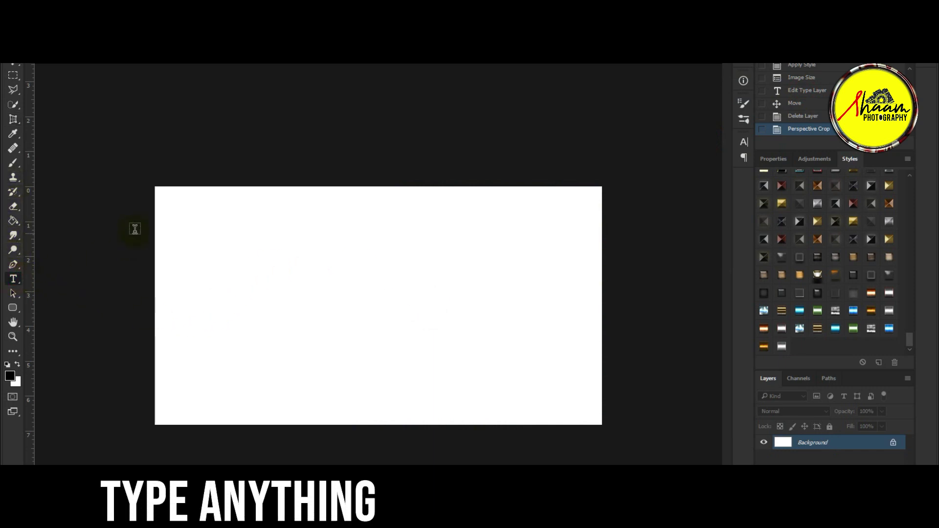
Type the word FACE on the canvas at font size 200.
{"action": "left_click_drag", "start_coordinate": [155, 188], "coordinate": [640, 432]}
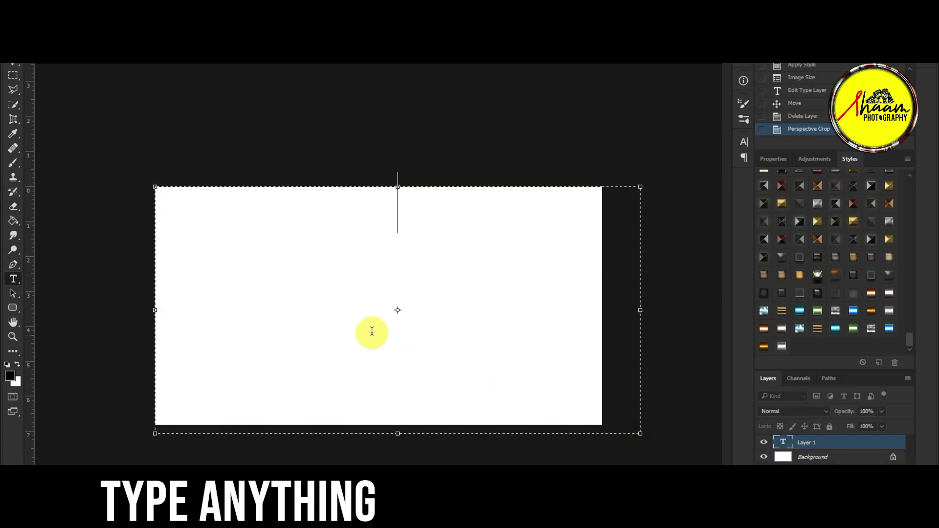
{"action": "type", "text": "FACE"}
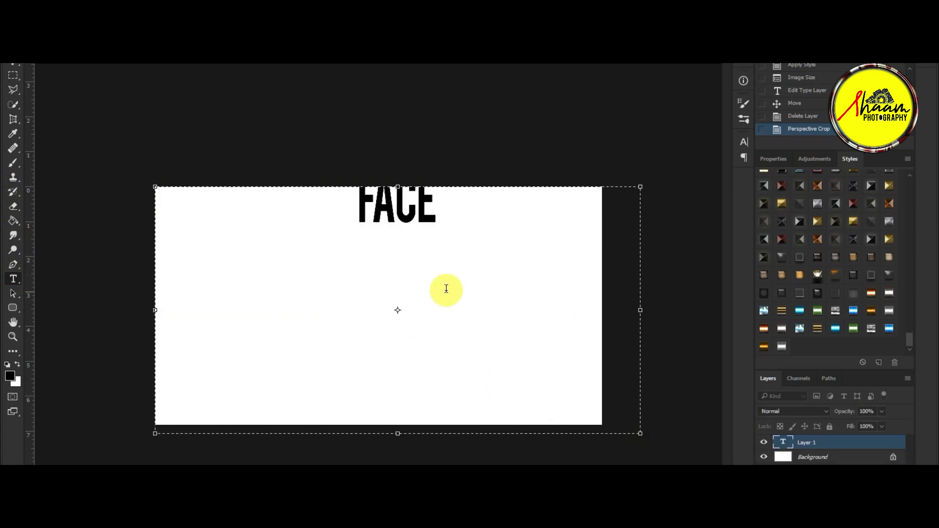
{"action": "double_click", "coordinate": [401, 219]}
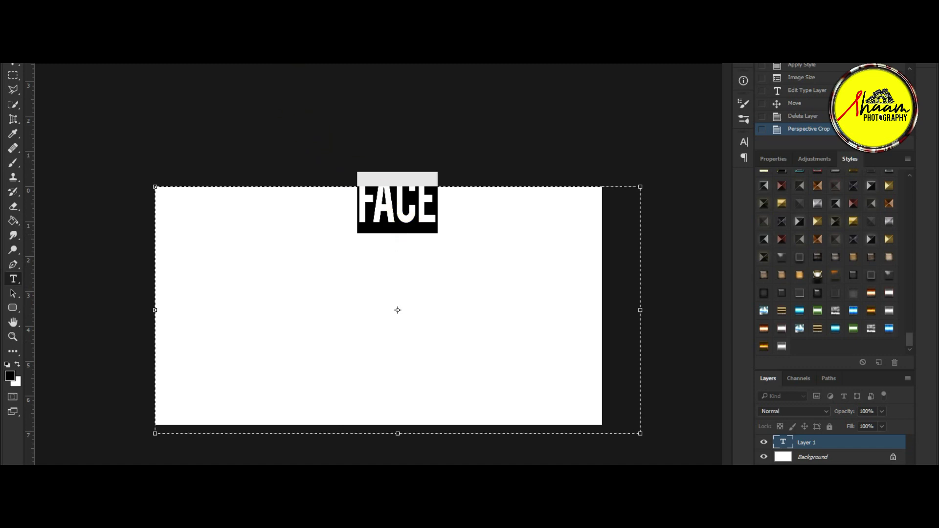
{"action": "type", "text": "200"}
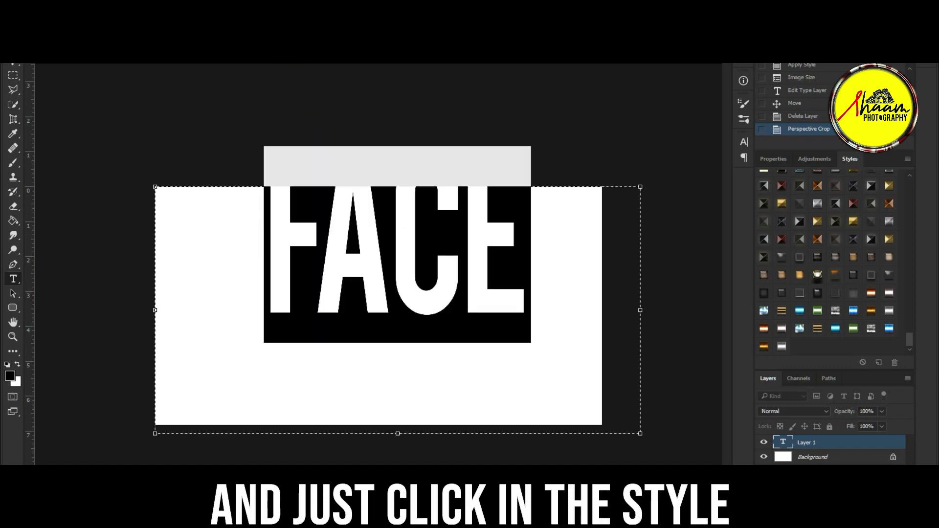
{"action": "key", "text": "ctrl+Return"}
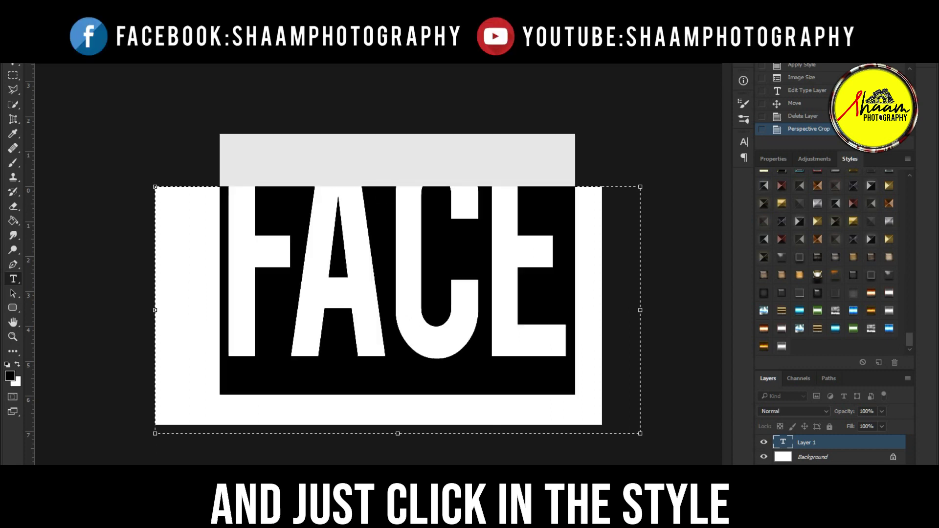
Move FACE down to the canvas centre and apply the blue glowing style.
{"action": "left_click", "coordinate": [279, 225]}
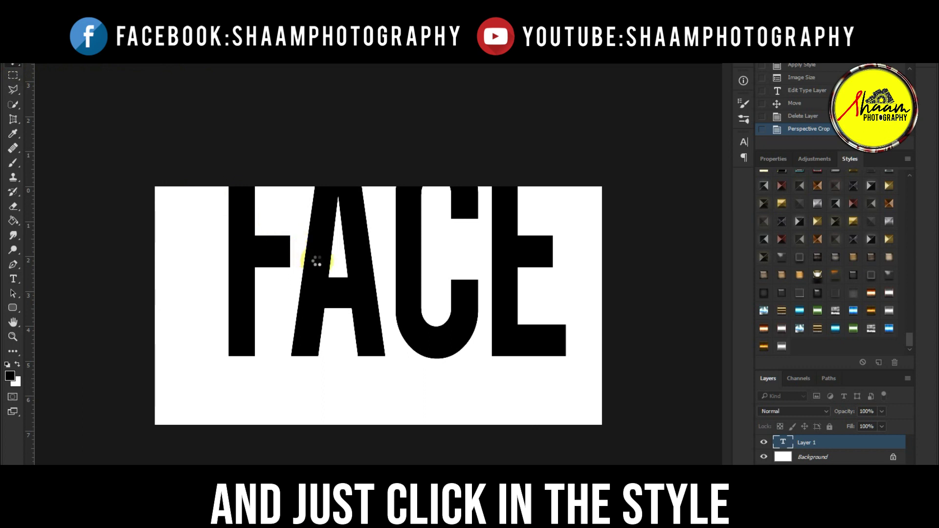
{"action": "left_click_drag", "start_coordinate": [315, 262], "coordinate": [298, 320]}
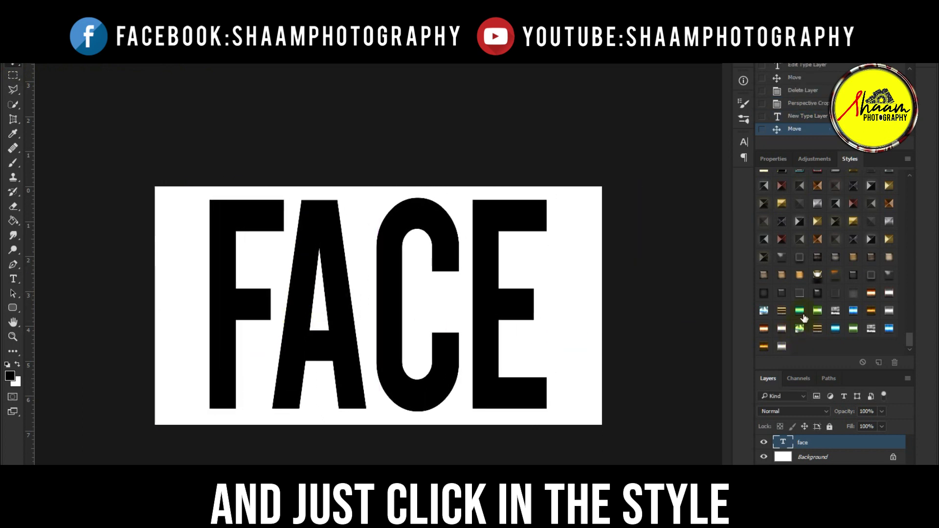
{"action": "left_click", "coordinate": [305, 302]}
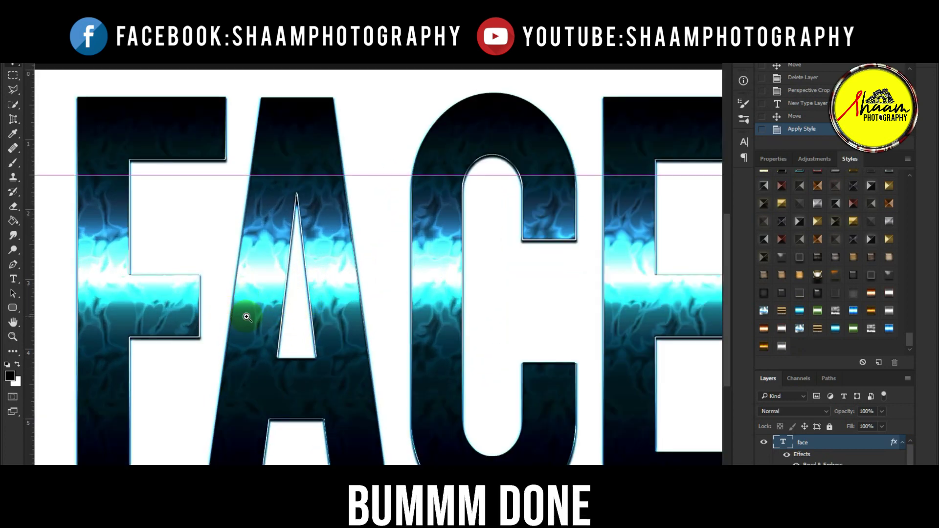
Zoom in and pan across FACE to inspect the glowing style on the E bar and A.
{"action": "left_click", "coordinate": [247, 317]}
{"action": "left_click", "coordinate": [245, 315]}
{"action": "left_click_drag", "start_coordinate": [241, 315], "coordinate": [350, 314]}
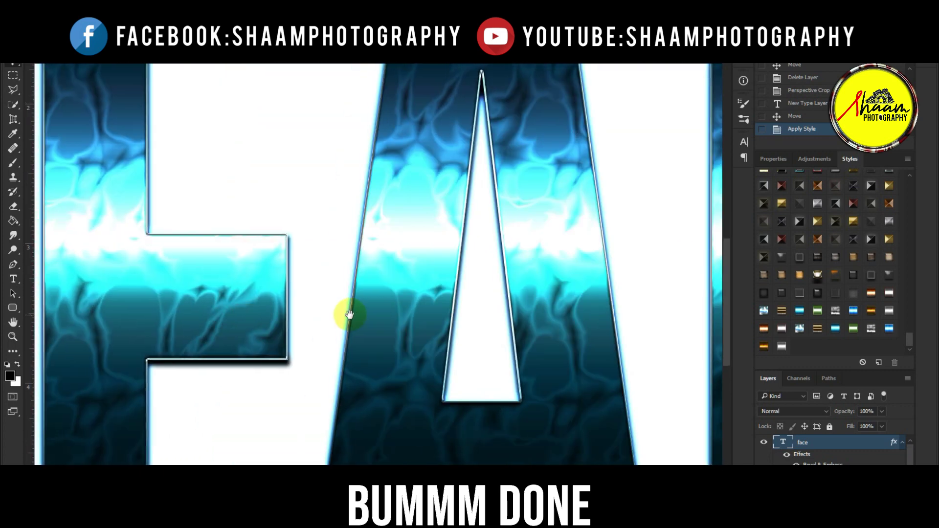
{"action": "left_click", "coordinate": [263, 307]}
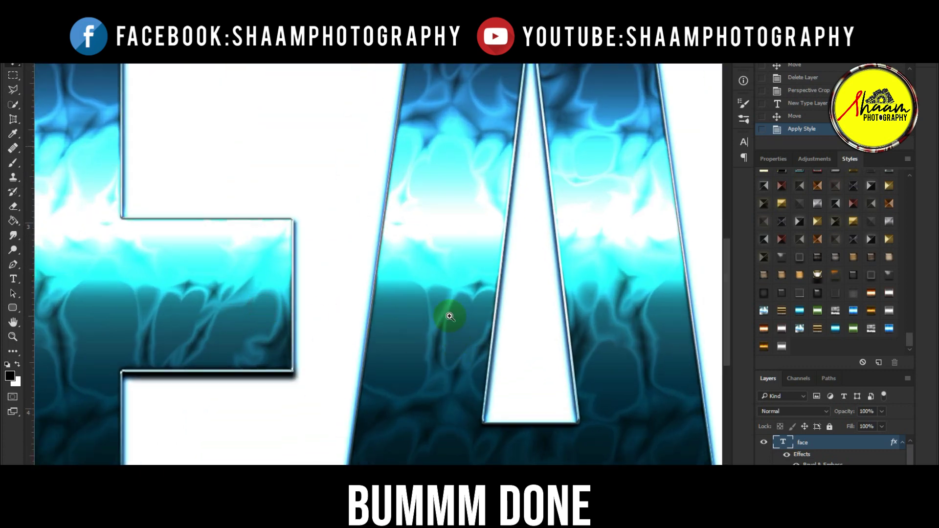
{"action": "left_click", "coordinate": [377, 377]}
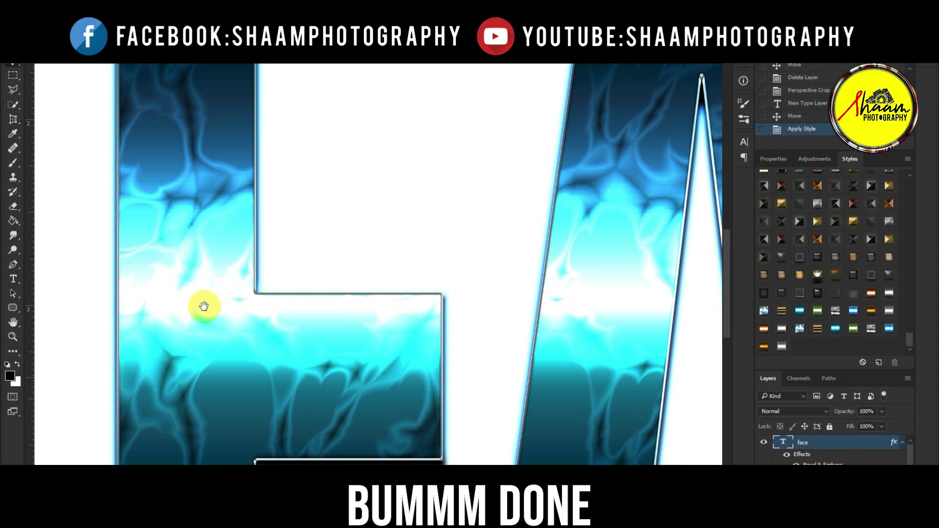
{"action": "left_click_drag", "start_coordinate": [645, 443], "coordinate": [392, 351]}
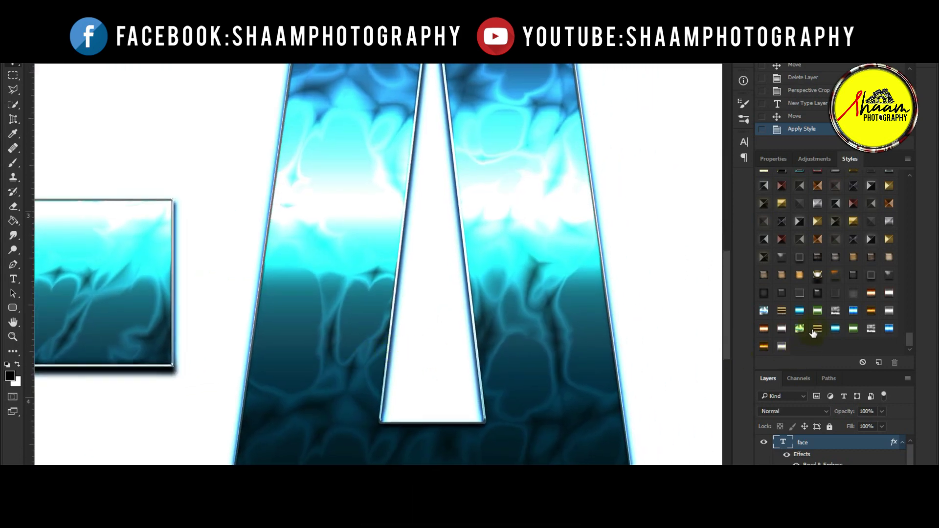
Apply a green textured style to FACE and inspect it up close.
{"action": "left_click", "coordinate": [800, 315]}
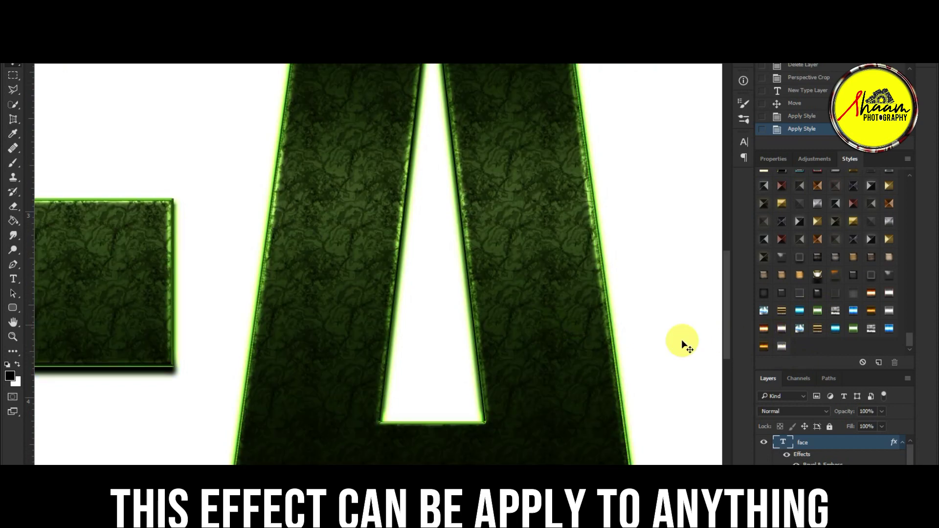
{"action": "mouse_move", "coordinate": [349, 266]}
{"action": "left_mouse_down"}
{"action": "mouse_move", "coordinate": [302, 306]}
{"action": "mouse_move", "coordinate": [314, 299]}
{"action": "mouse_move", "coordinate": [361, 325]}
{"action": "mouse_move", "coordinate": [297, 386]}
{"action": "mouse_move", "coordinate": [354, 383]}
{"action": "mouse_move", "coordinate": [394, 338]}
{"action": "mouse_move", "coordinate": [465, 364]}
{"action": "mouse_move", "coordinate": [387, 361]}
{"action": "mouse_move", "coordinate": [392, 289]}
{"action": "mouse_move", "coordinate": [381, 332]}
{"action": "left_mouse_up"}
{"action": "scroll", "coordinate": [381, 332], "scroll_direction": "down", "scroll_amount": 2}
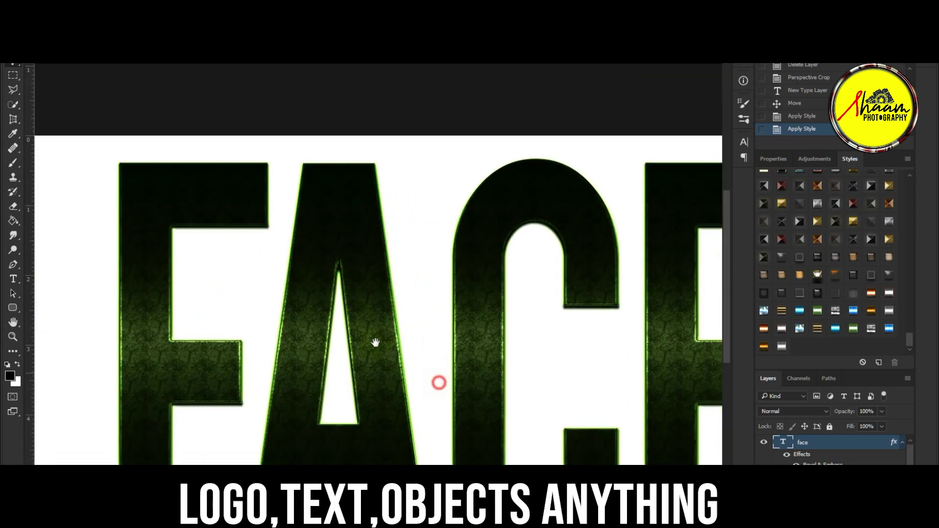
{"action": "left_click_drag", "start_coordinate": [438, 381], "coordinate": [356, 320]}
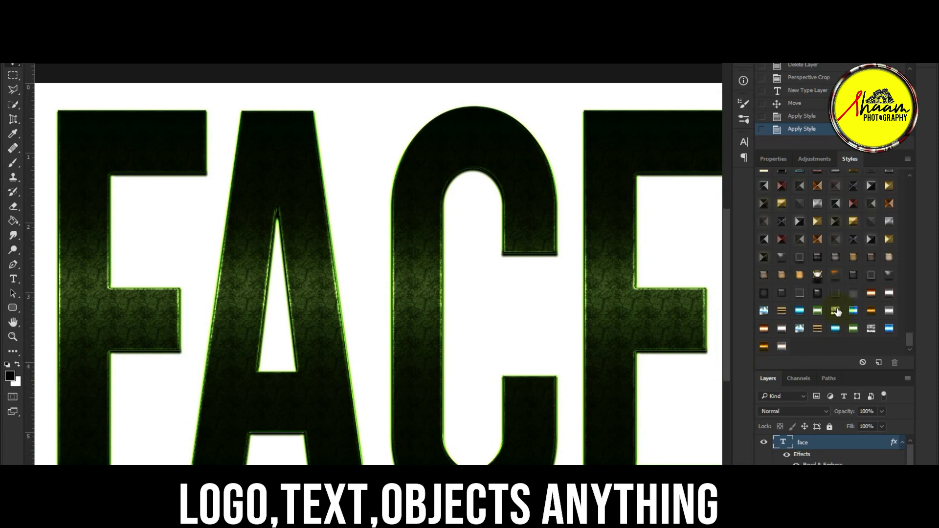
Try stone, blue metallic, fiery orange, black and orange gradient styles, ending on grey grunge with red outline.
{"action": "left_click", "coordinate": [835, 311]}
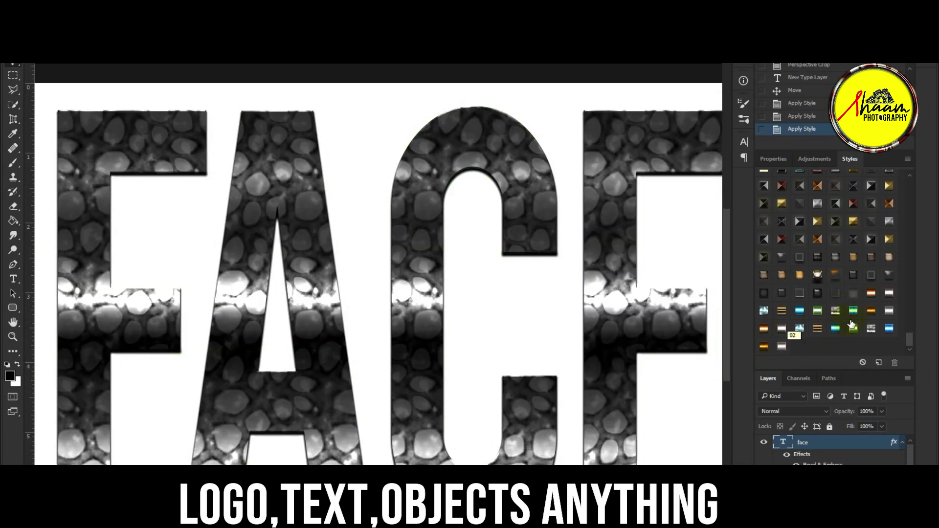
{"action": "left_click", "coordinate": [871, 311]}
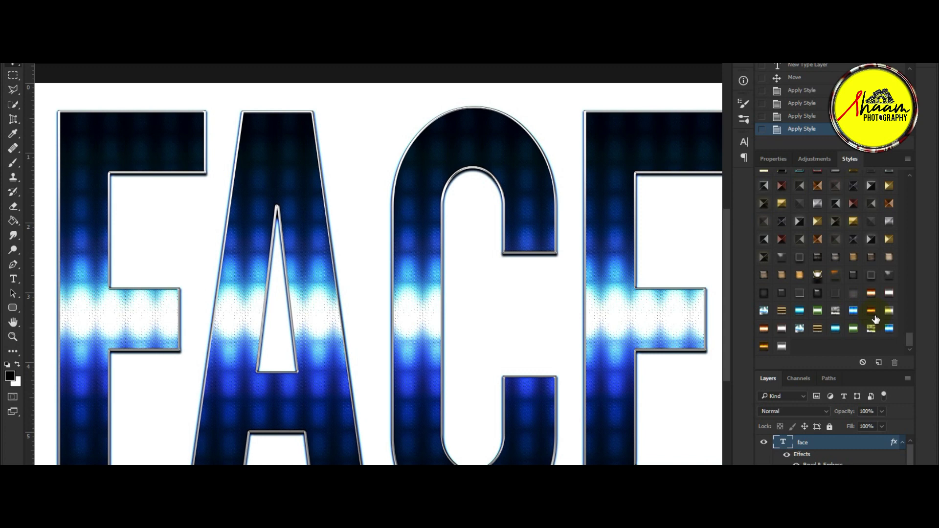
{"action": "left_click", "coordinate": [888, 312]}
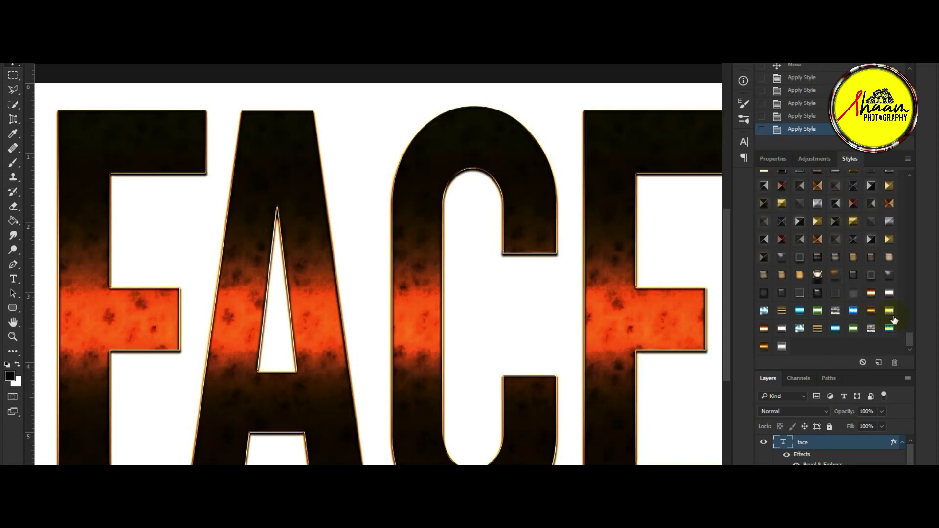
{"action": "left_click", "coordinate": [762, 345]}
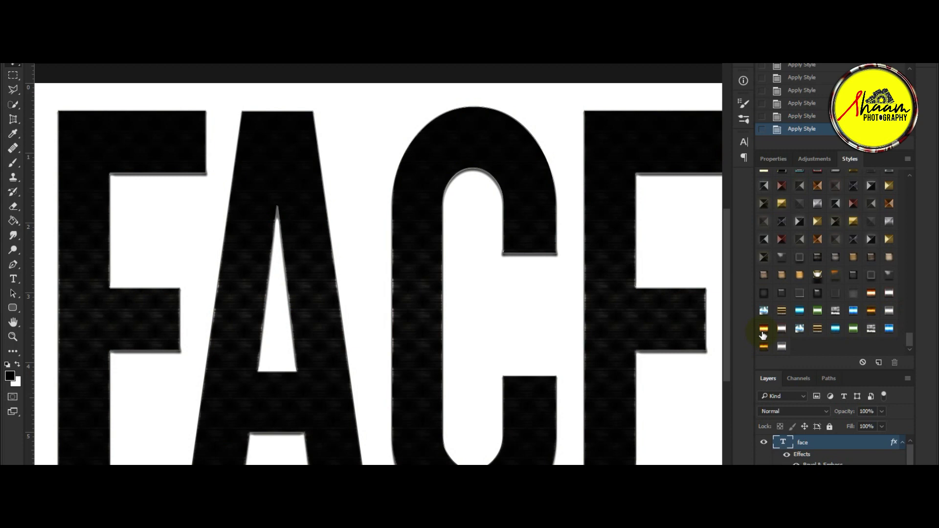
{"action": "left_click", "coordinate": [762, 329]}
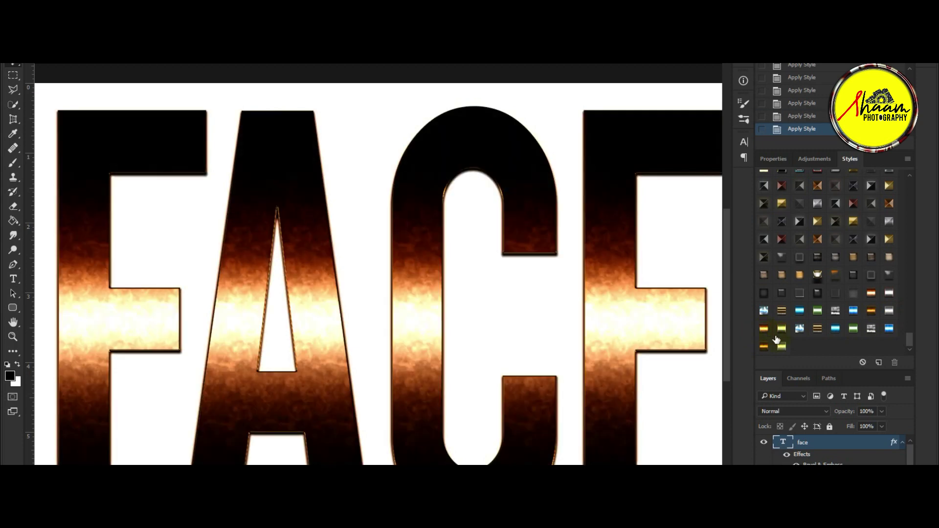
{"action": "left_click", "coordinate": [782, 330]}
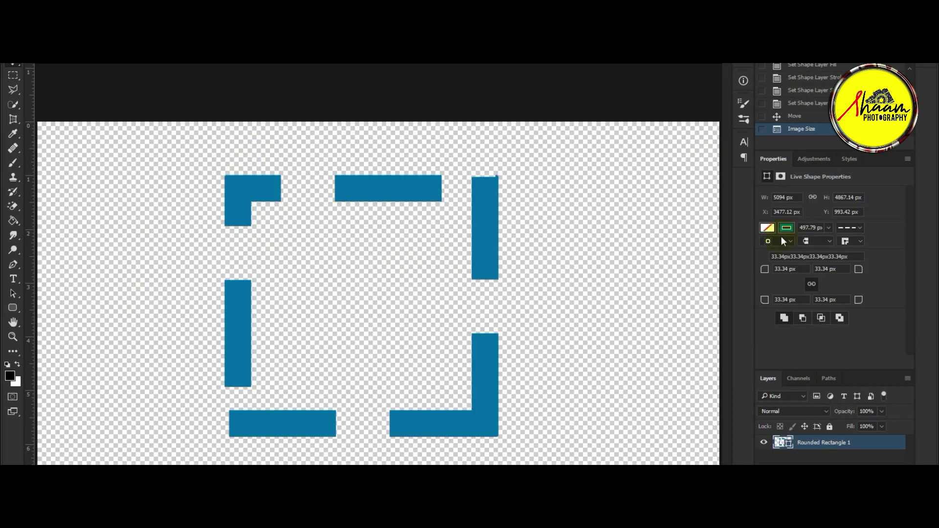
Apply the blue chrome style to the dashed rectangle frame, then browse the imported styles.
{"action": "left_click", "coordinate": [849, 158]}
{"action": "left_click", "coordinate": [852, 311]}
{"action": "scroll", "coordinate": [517, 299], "scroll_direction": "up", "scroll_amount": 3}
{"action": "scroll", "coordinate": [498, 385], "scroll_direction": "up", "scroll_amount": 3}
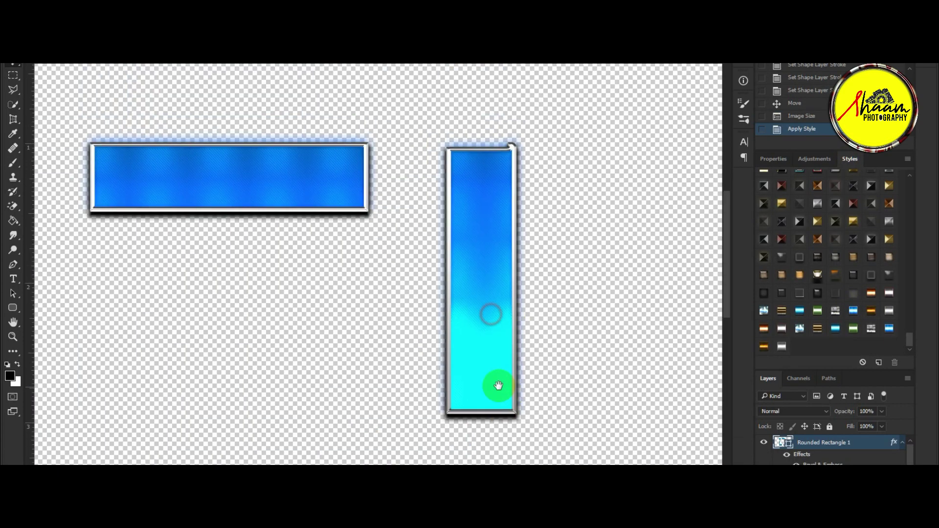
{"action": "scroll", "coordinate": [494, 308], "scroll_direction": "up", "scroll_amount": 2}
{"action": "scroll", "coordinate": [471, 326], "scroll_direction": "up", "scroll_amount": 3}
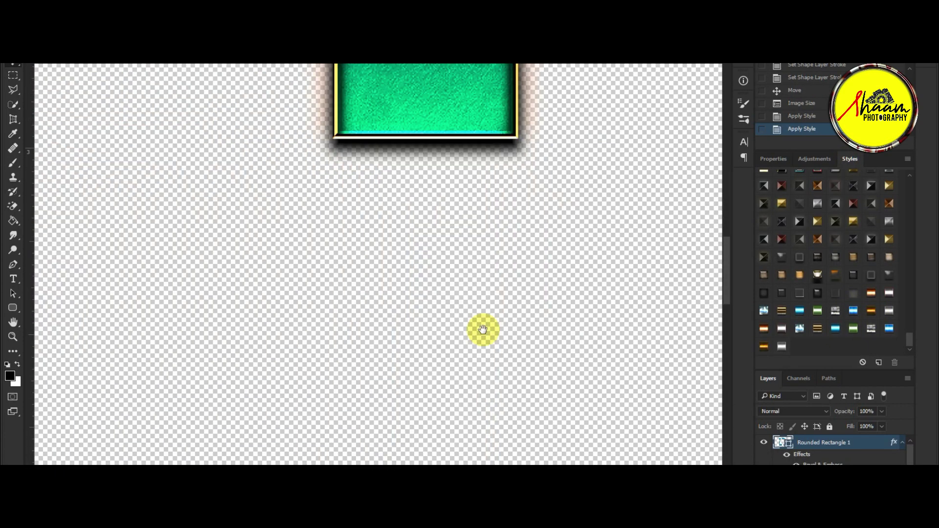
{"action": "scroll", "coordinate": [464, 338], "scroll_direction": "up", "scroll_amount": 2}
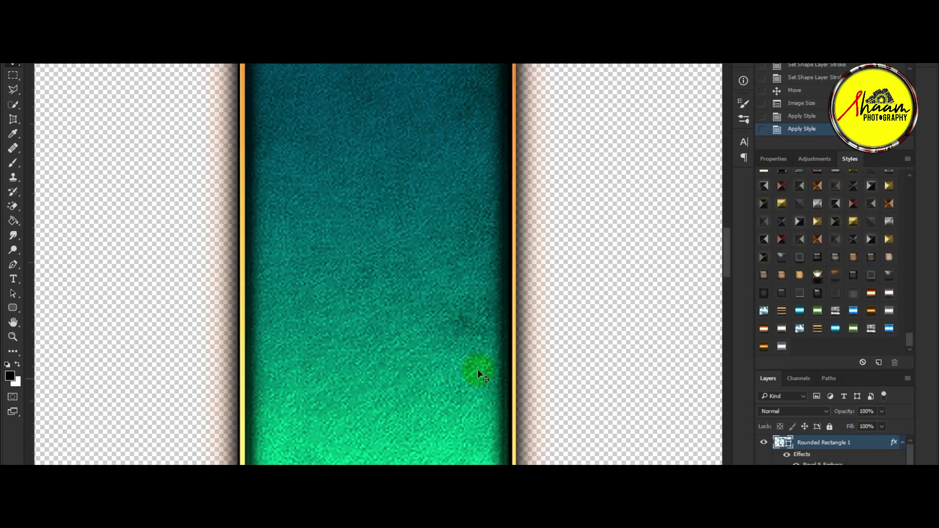
{"action": "scroll", "coordinate": [477, 369], "scroll_direction": "down", "scroll_amount": 10}
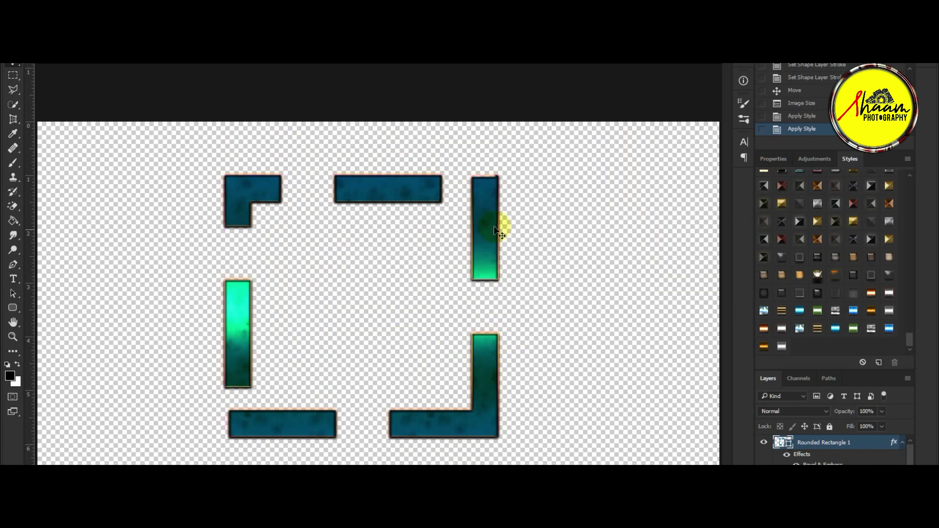
Replace the dashed frame with a black brush-painted bar near the canvas bottom on a new layer.
{"action": "key", "text": "ctrl+shift+alt+n"}
{"action": "key", "text": "Delete"}
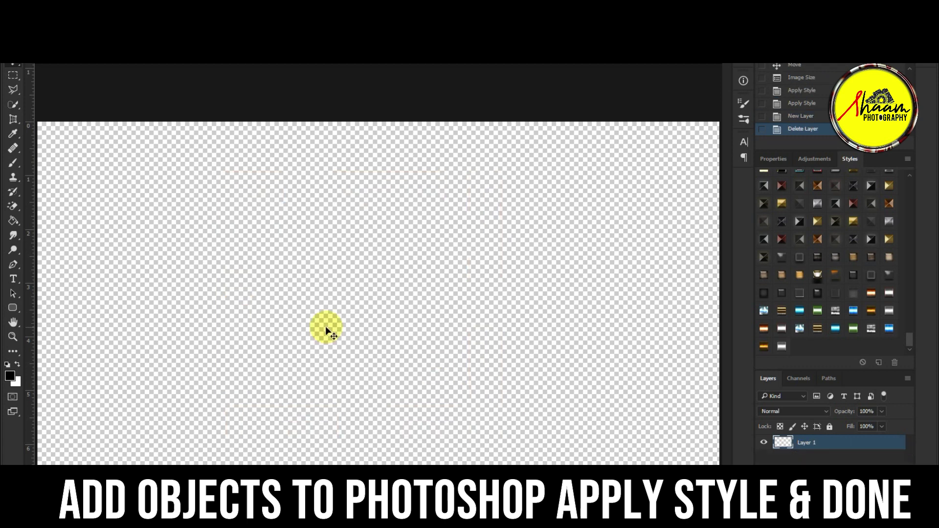
{"action": "left_click_drag", "start_coordinate": [587, 460], "coordinate": [700, 463]}
{"action": "key", "text": "b"}
{"action": "mouse_move", "coordinate": [446, 434]}
{"action": "left_mouse_down"}
{"action": "mouse_move", "coordinate": [533, 450]}
{"action": "mouse_move", "coordinate": [126, 409]}
{"action": "left_mouse_up"}
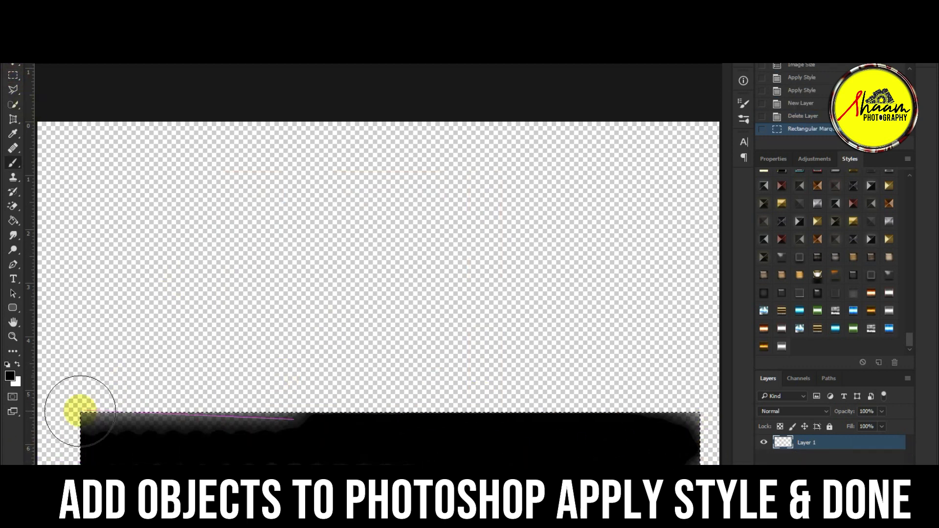
{"action": "key", "text": "ctrl+d"}
Try cyan glow, green, blue-white and fiery orange styles on the bar.
{"action": "left_click", "coordinate": [799, 311]}
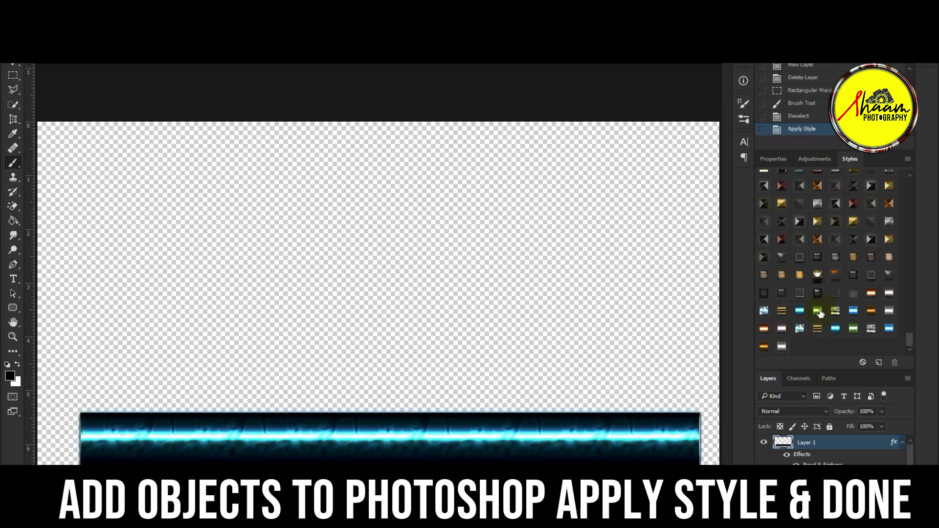
{"action": "left_click", "coordinate": [818, 310]}
{"action": "scroll", "coordinate": [570, 433], "scroll_direction": "up", "scroll_amount": 3}
{"action": "left_click_drag", "start_coordinate": [455, 402], "coordinate": [395, 369]}
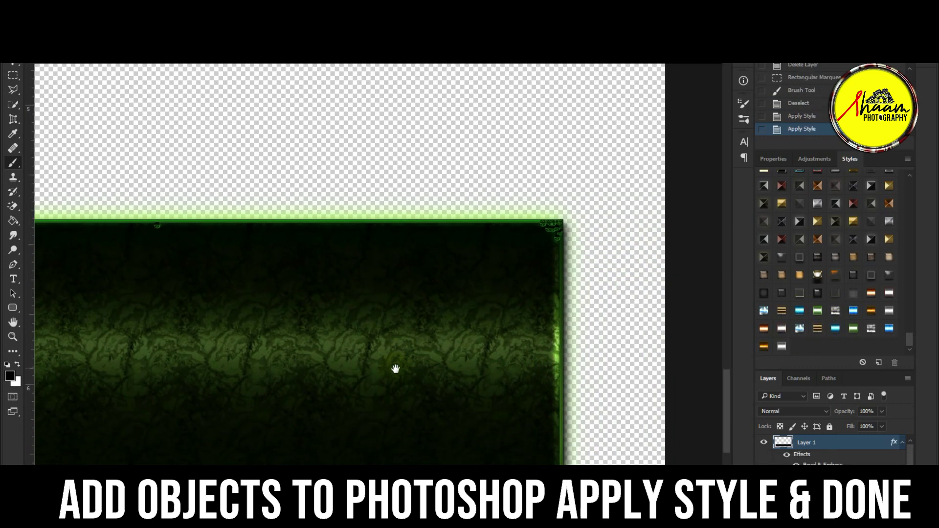
{"action": "left_click", "coordinate": [852, 311]}
{"action": "left_click", "coordinate": [871, 311]}
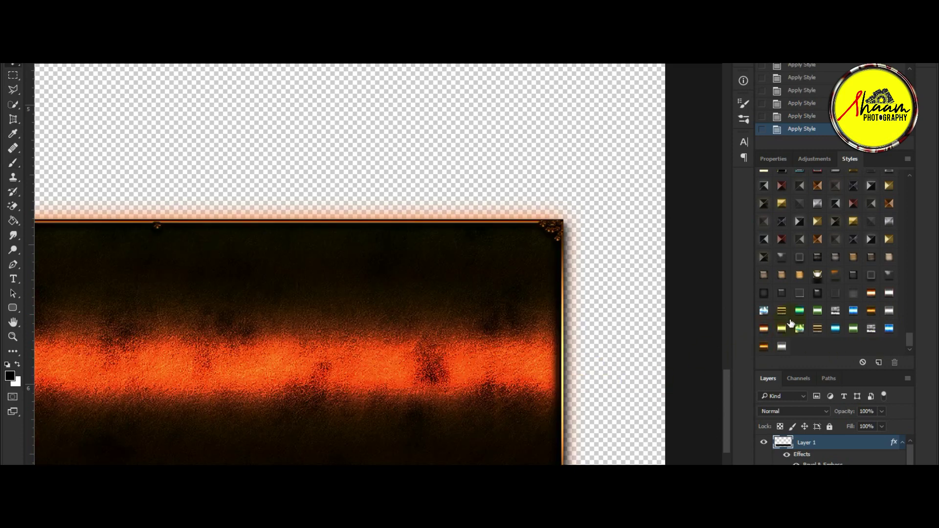
{"action": "scroll", "coordinate": [522, 446], "scroll_direction": "down", "scroll_amount": 3}
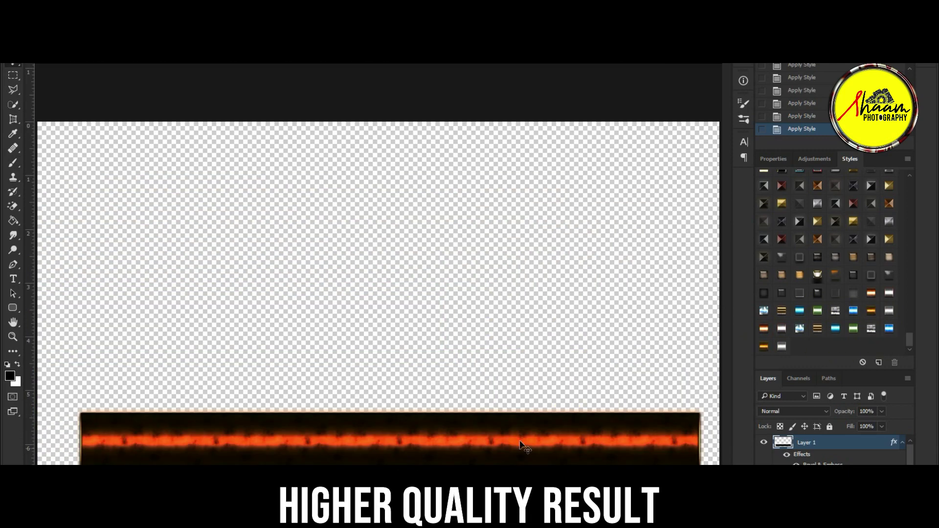
Try green, dark-gold and grey outlined styles, settling on the wood-grain style for the bar.
{"action": "left_click", "coordinate": [889, 311]}
{"action": "left_click", "coordinate": [817, 326]}
{"action": "left_click", "coordinate": [817, 293]}
{"action": "left_click", "coordinate": [801, 276]}
{"action": "scroll", "coordinate": [404, 430], "scroll_direction": "up", "scroll_amount": 2}
{"action": "scroll", "coordinate": [551, 412], "scroll_direction": "up", "scroll_amount": 2}
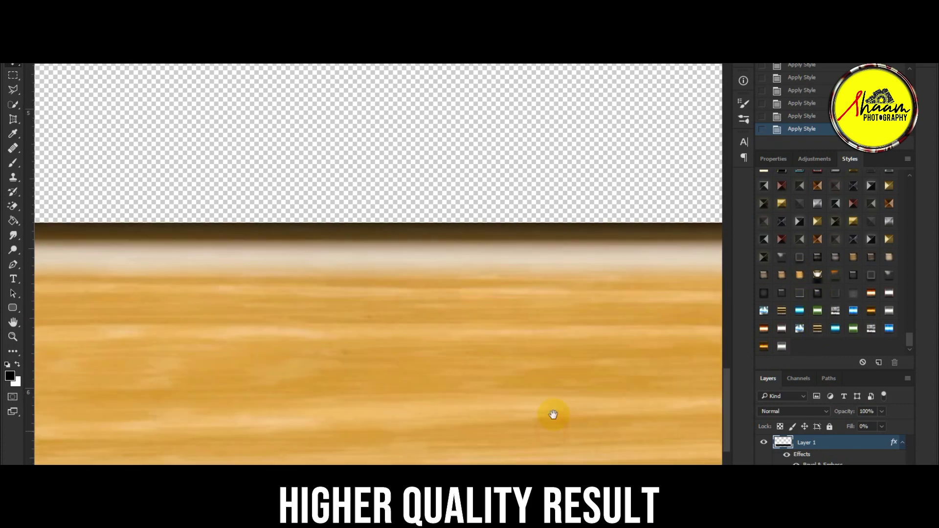
{"action": "scroll", "coordinate": [394, 383], "scroll_direction": "up", "scroll_amount": 2}
{"action": "scroll", "coordinate": [360, 401], "scroll_direction": "up", "scroll_amount": 2}
{"action": "scroll", "coordinate": [436, 405], "scroll_direction": "down", "scroll_amount": 2}
{"action": "scroll", "coordinate": [438, 406], "scroll_direction": "down", "scroll_amount": 2}
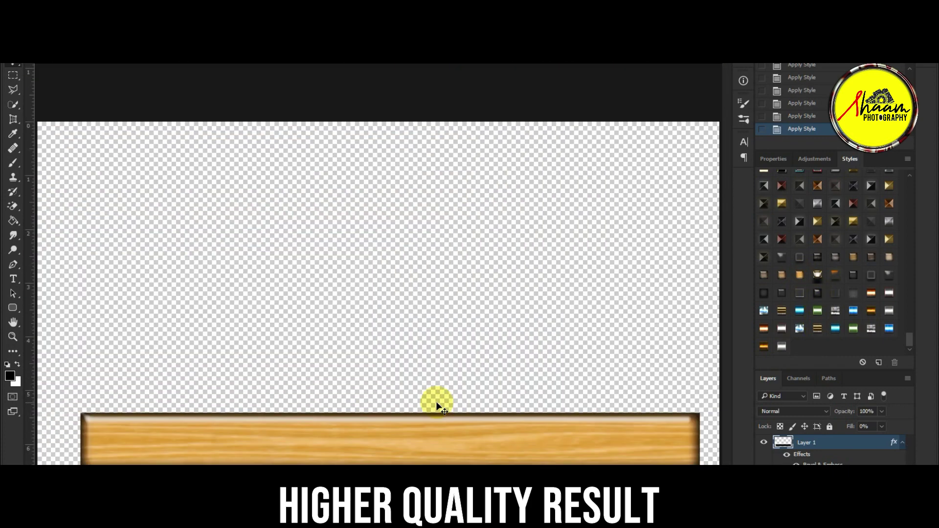